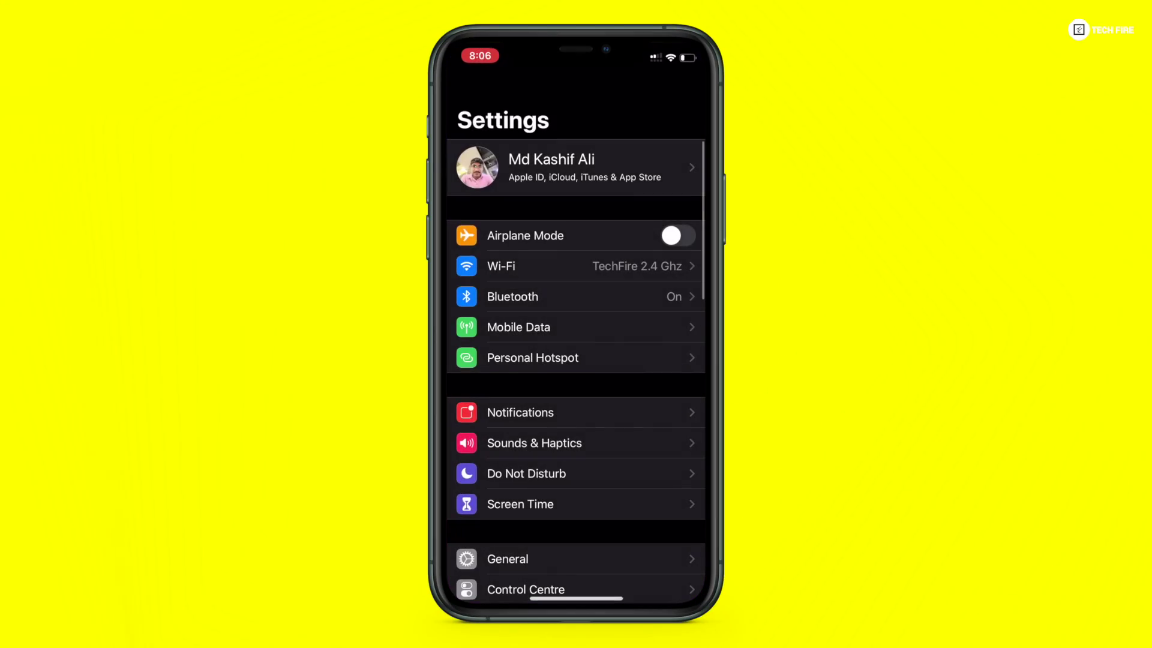
- Switch off Find My iPhone under the Apple ID's Find My settings and confirm the turn-off
click(576, 167)
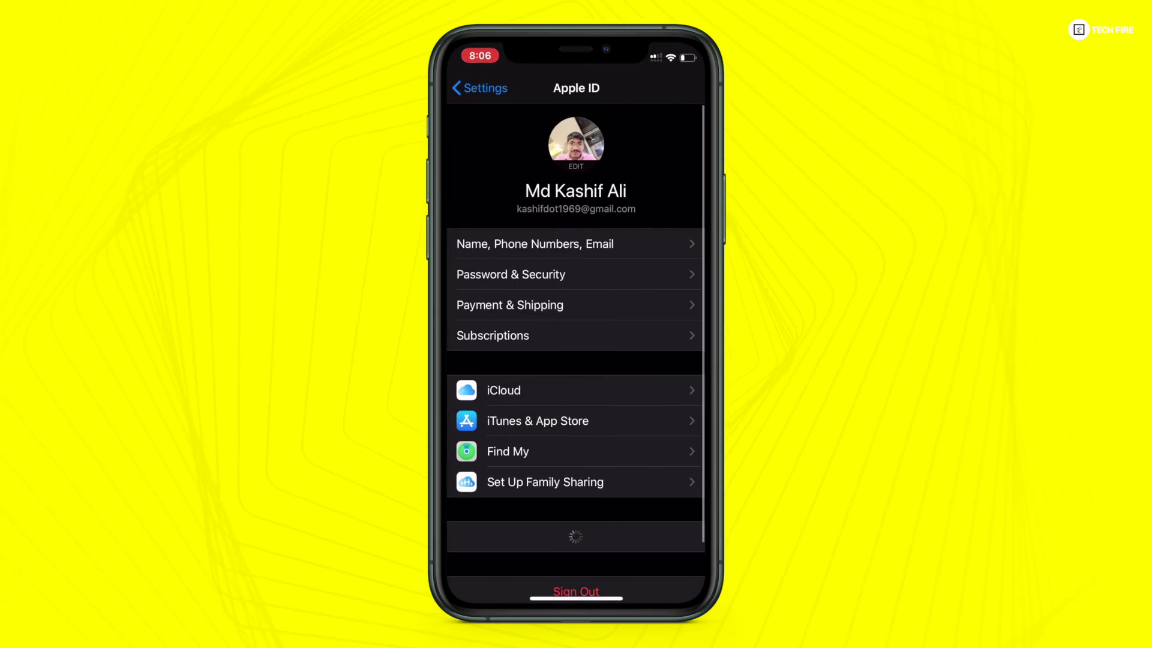
click(508, 451)
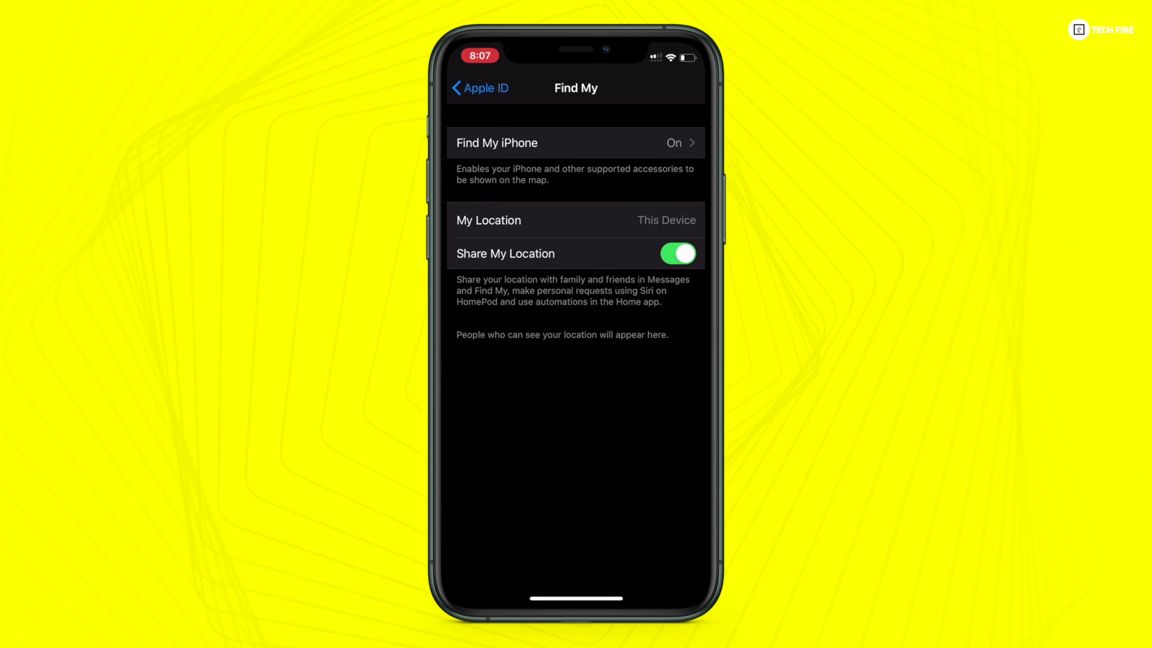
click(575, 143)
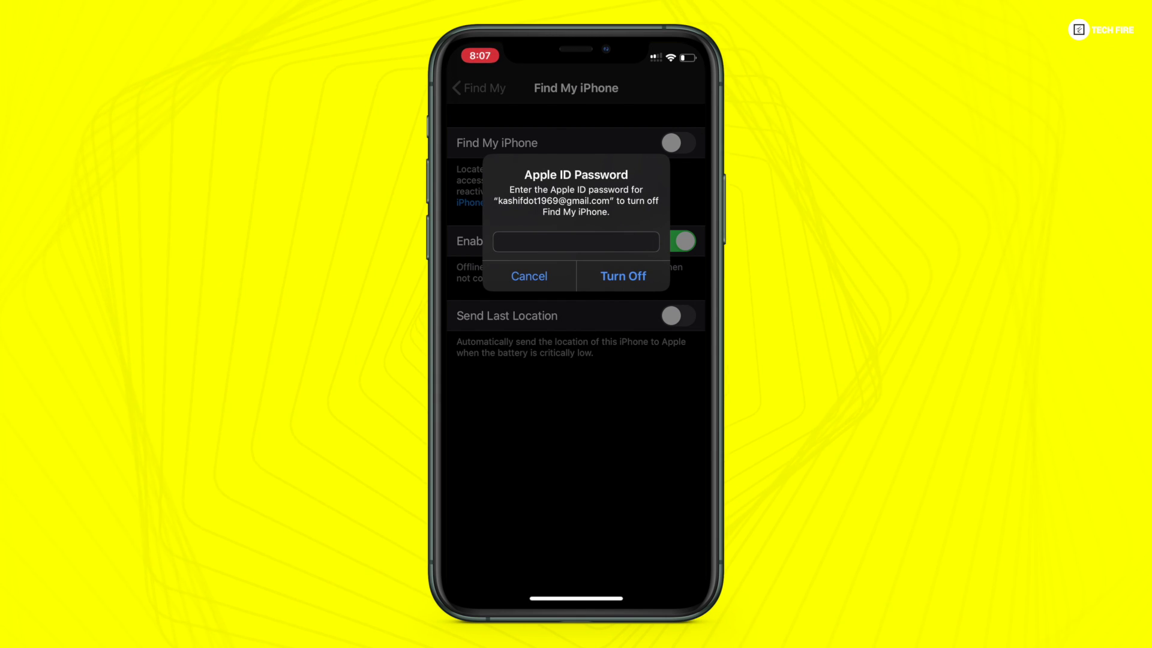
click(622, 276)
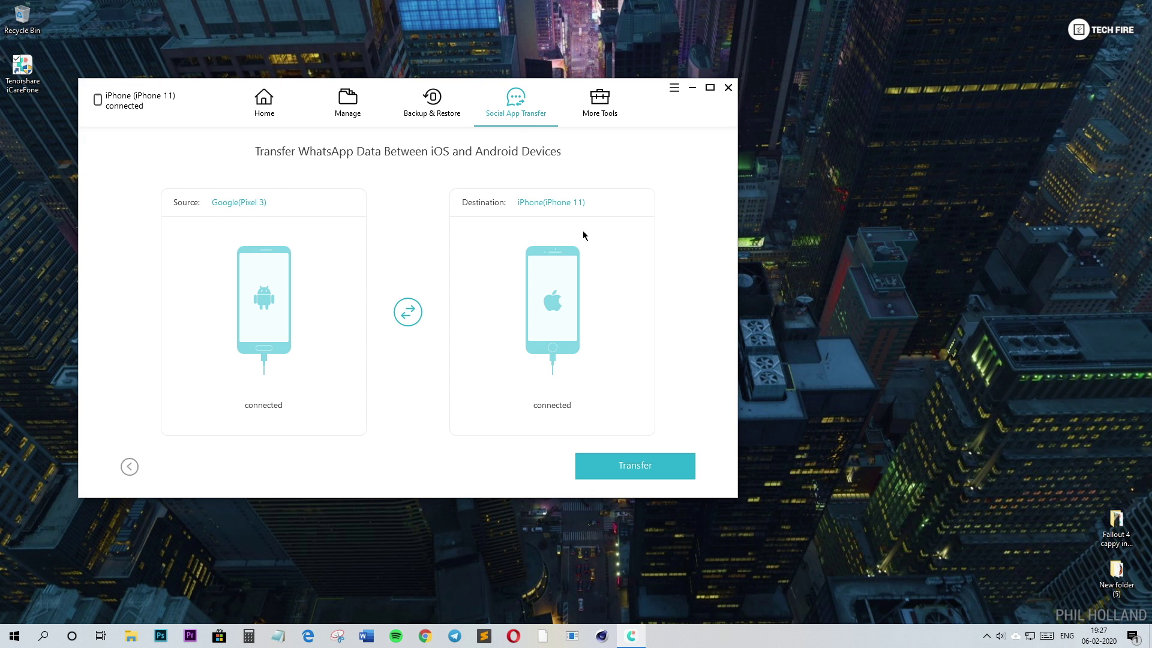
- Start the WhatsApp transfer with Pixel 3 as source and iPhone 11 as destination
click(653, 469)
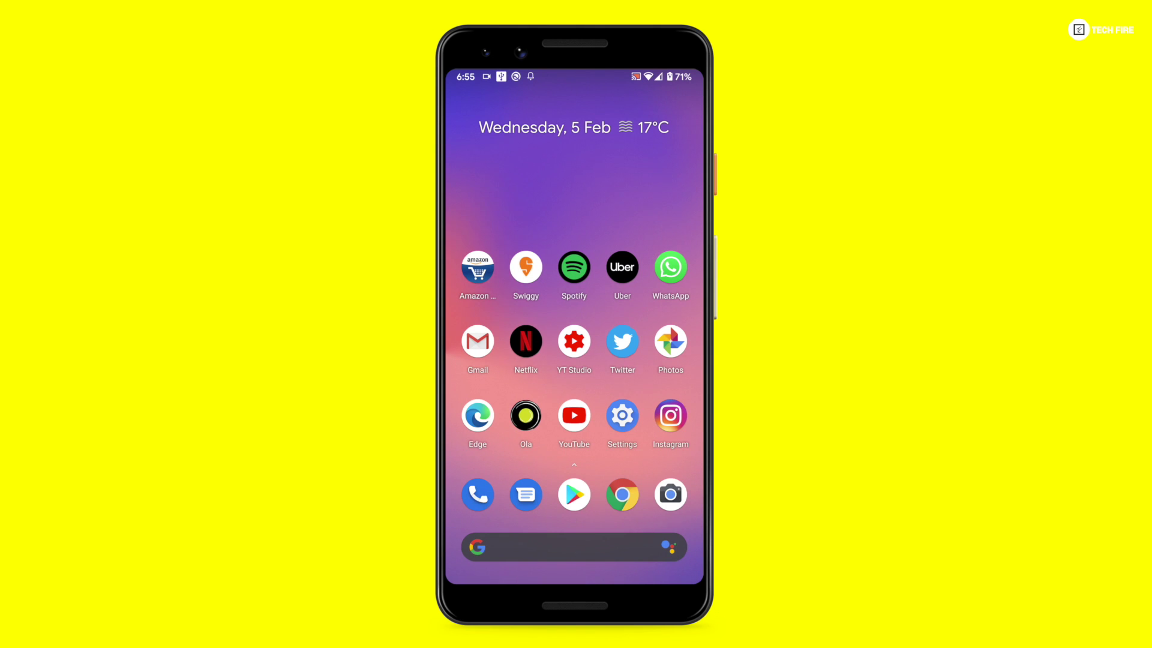
- Set WhatsApp's Chat backup to Google Drive to Never, then run a chat backup now
click(671, 266)
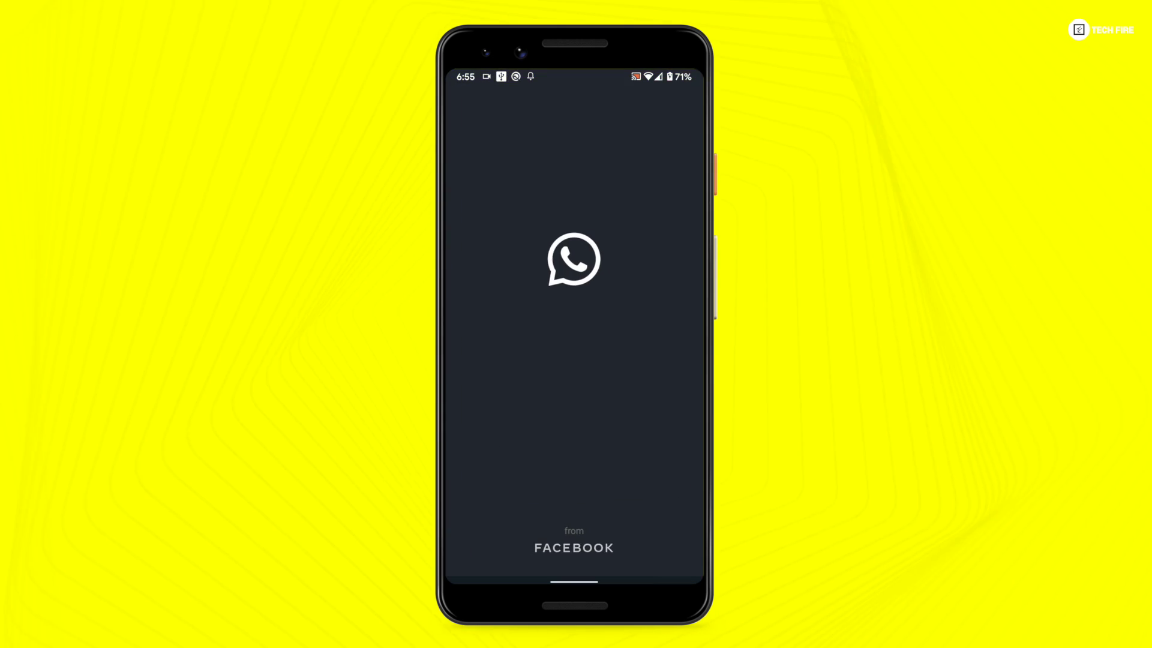
click(689, 104)
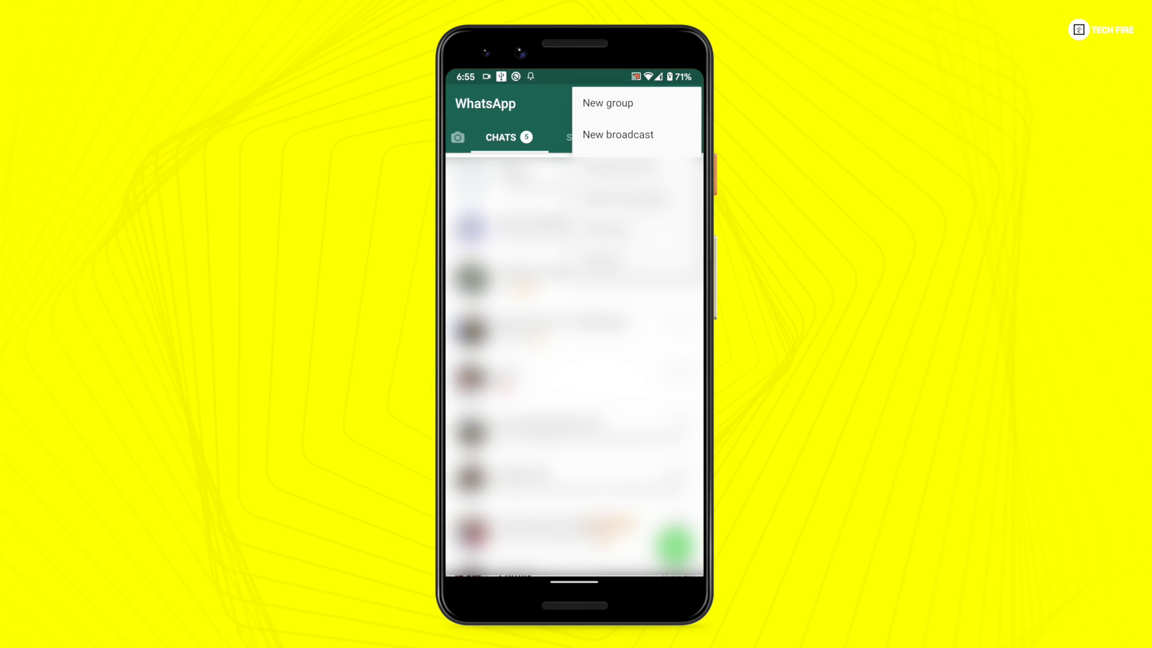
click(601, 261)
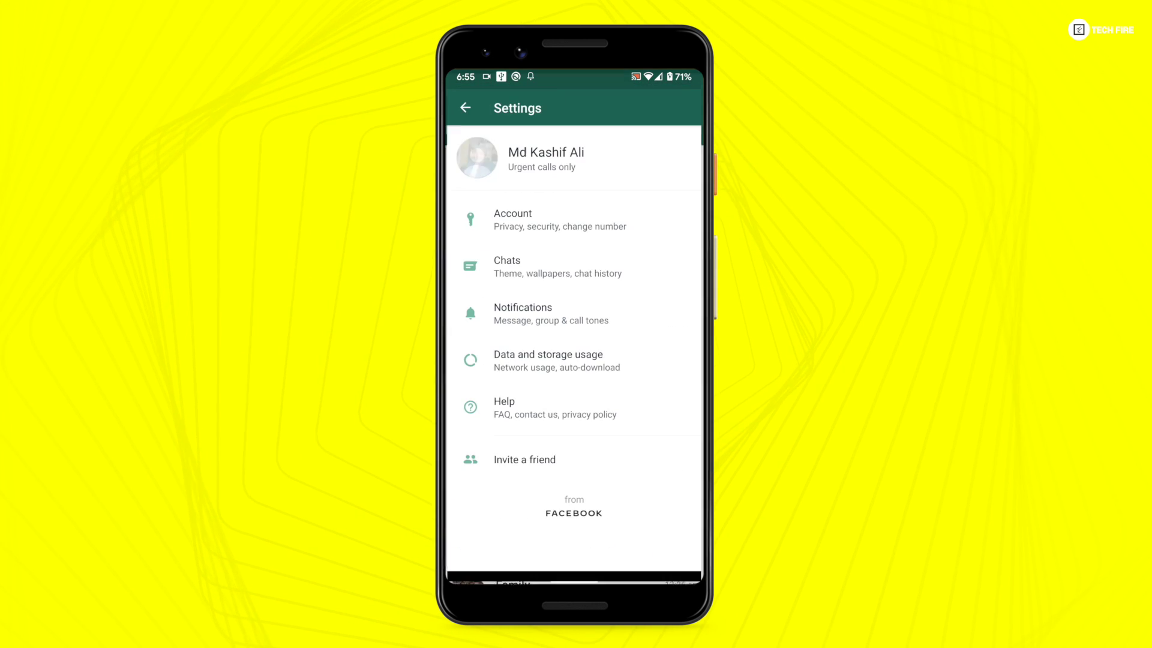
click(557, 266)
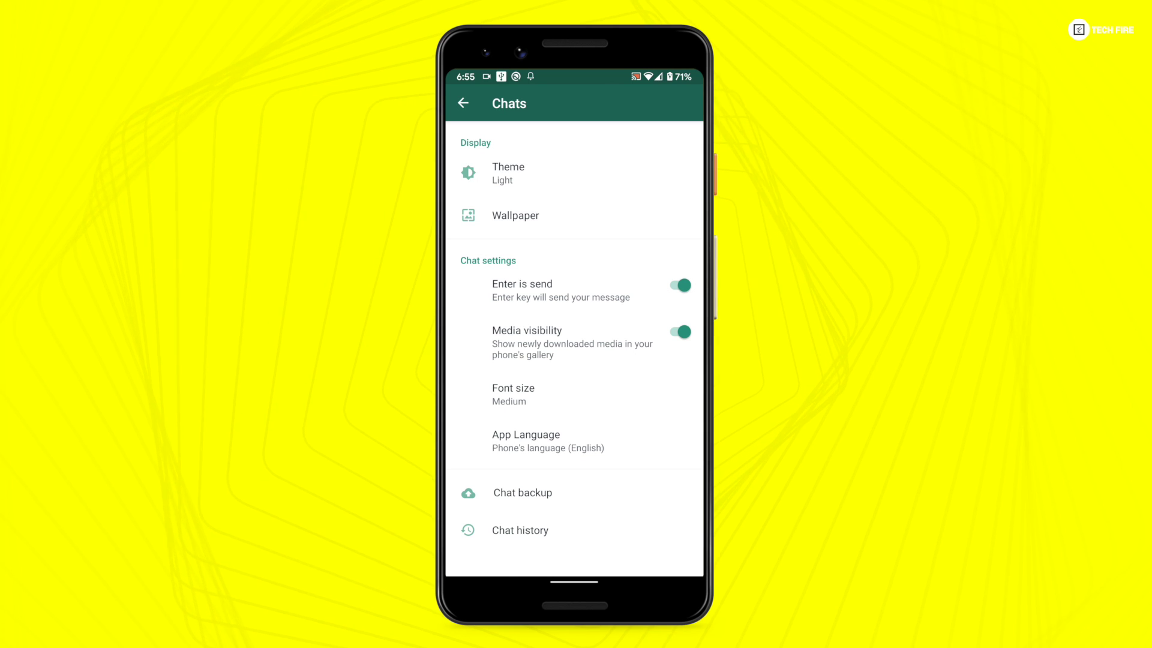
click(522, 492)
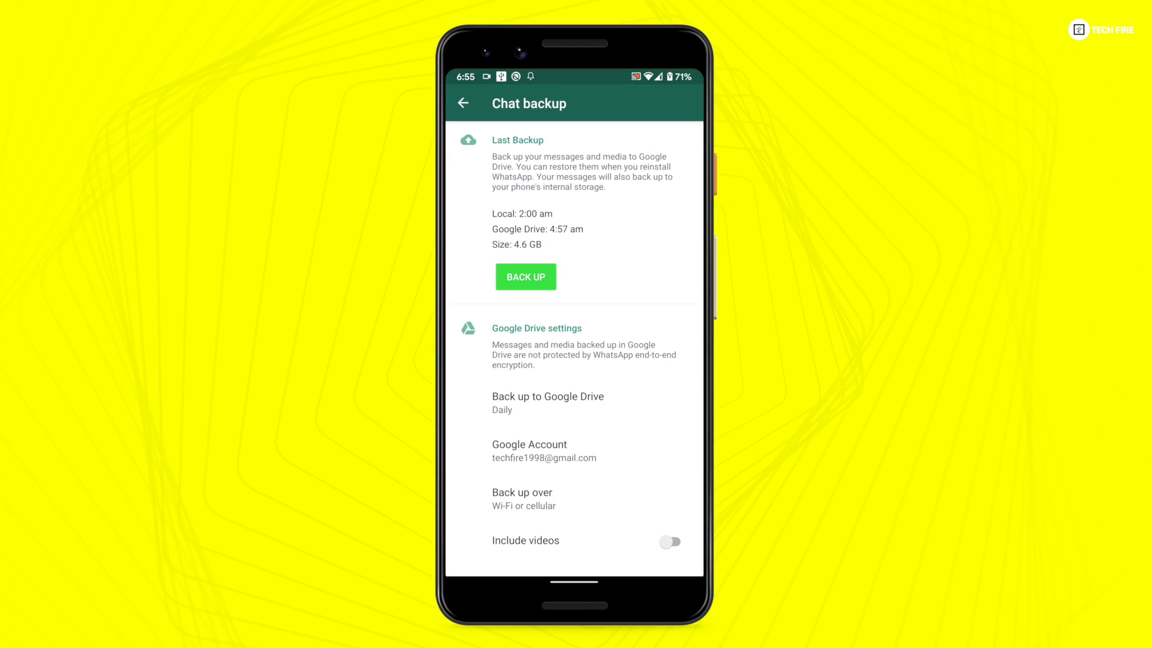
click(547, 403)
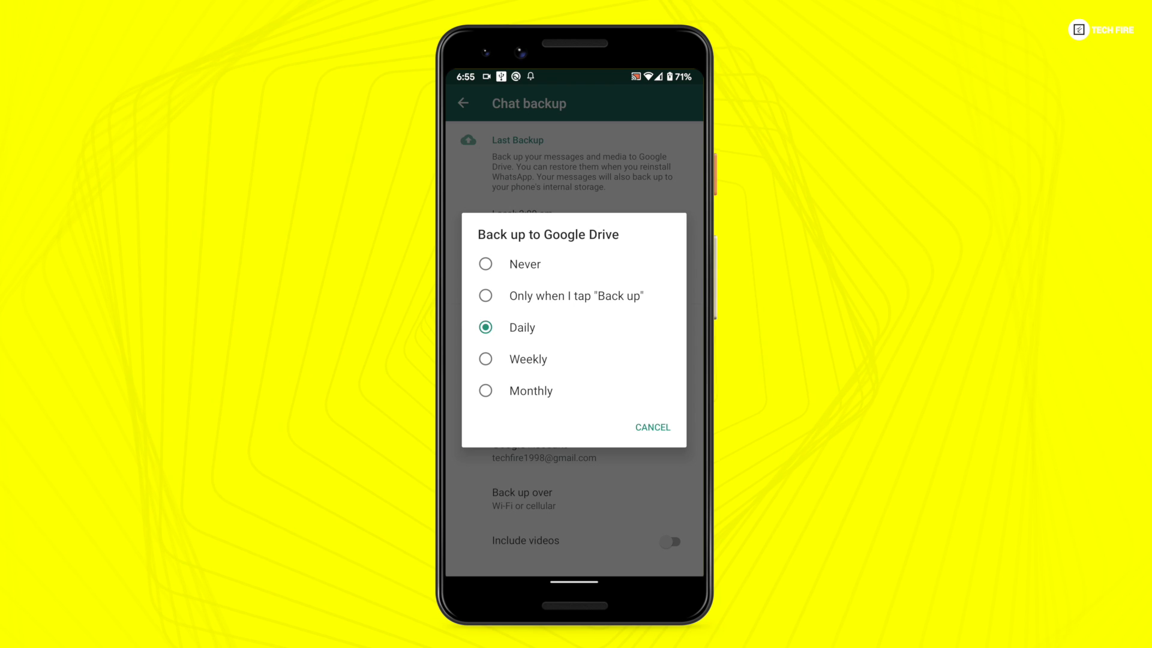
click(513, 264)
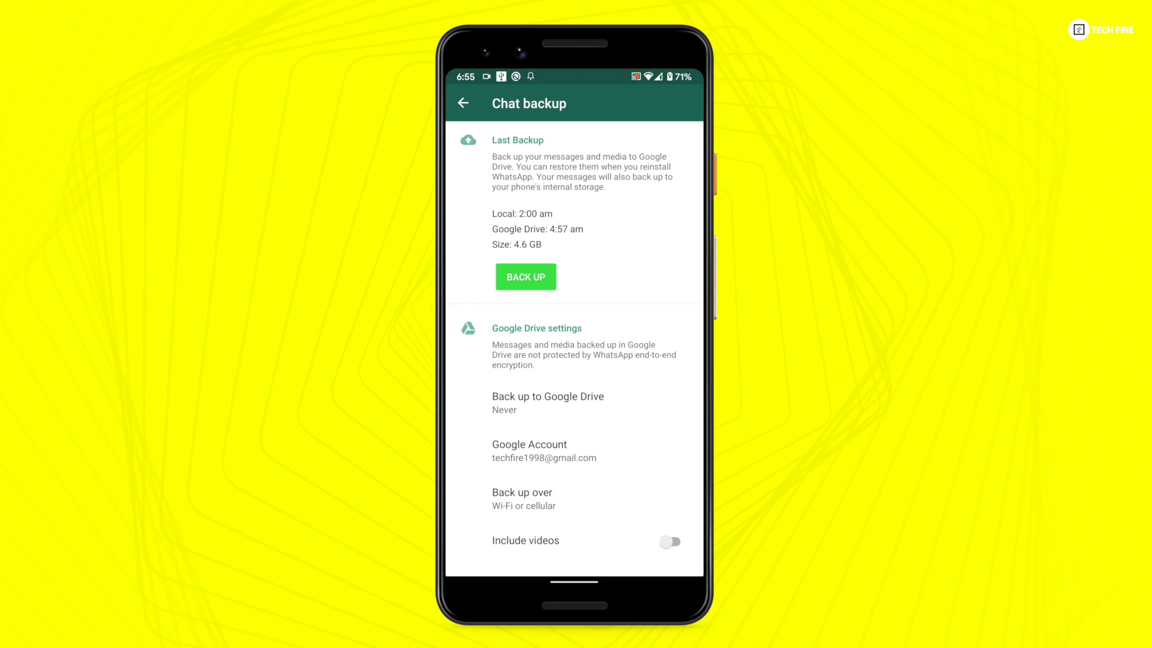
click(526, 277)
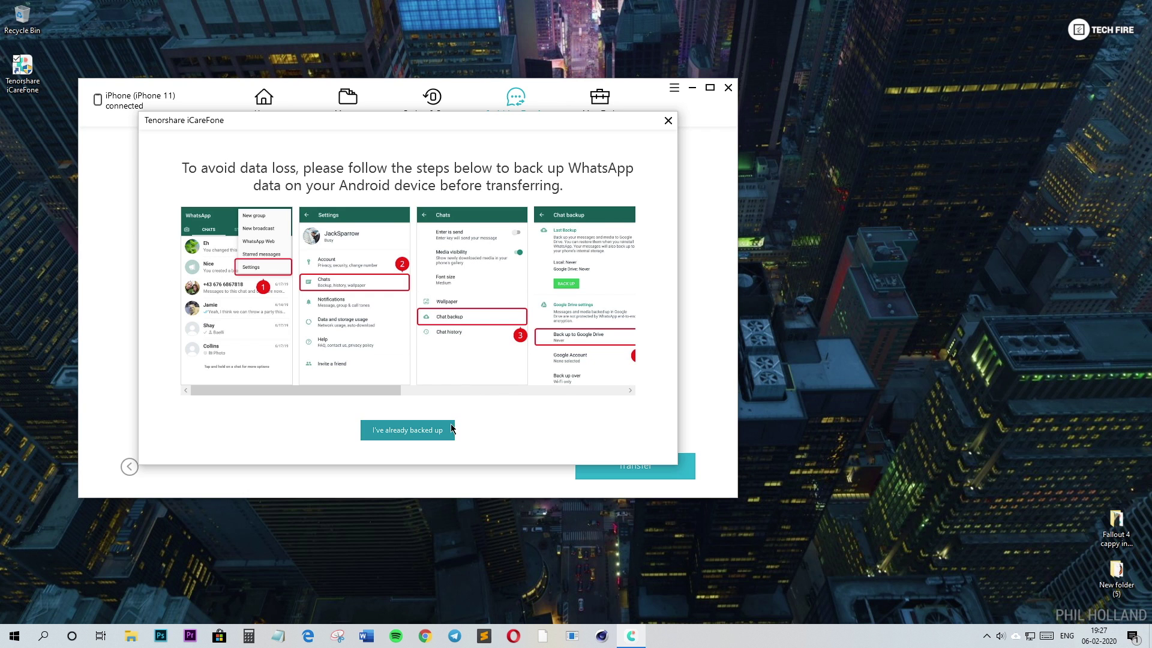
- Answer iCareFone's backup instructions with "I've already backed up" for the Android chats
click(438, 432)
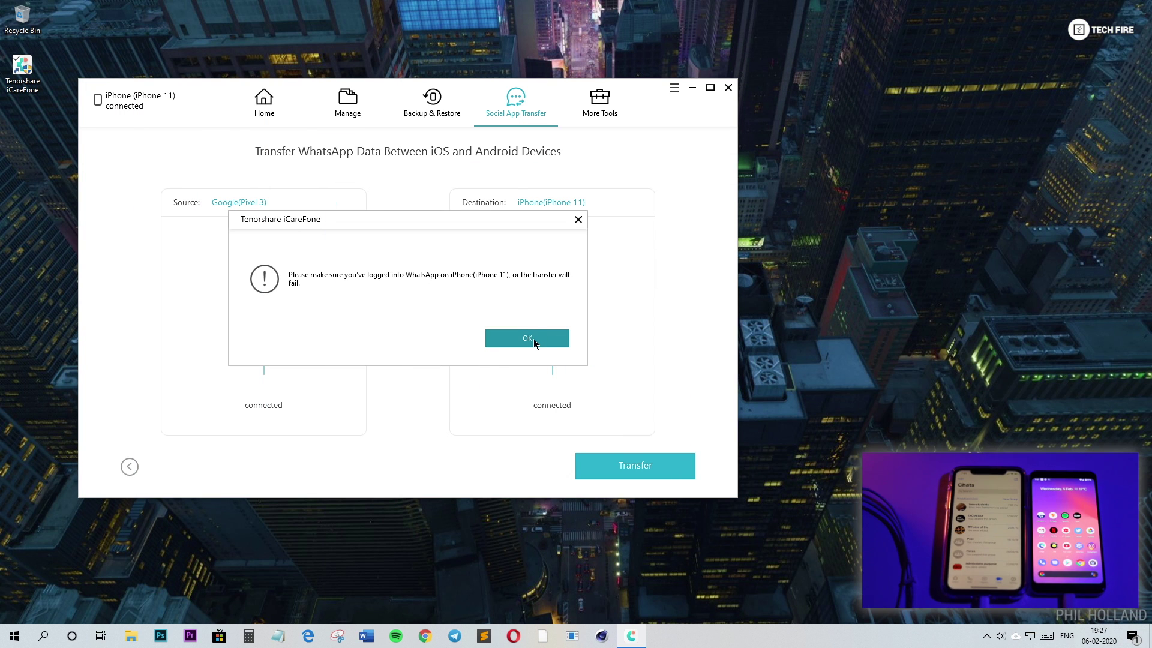
- Acknowledge the iPhone WhatsApp login reminder and agree to overwrite the iPhone's WhatsApp data
click(533, 341)
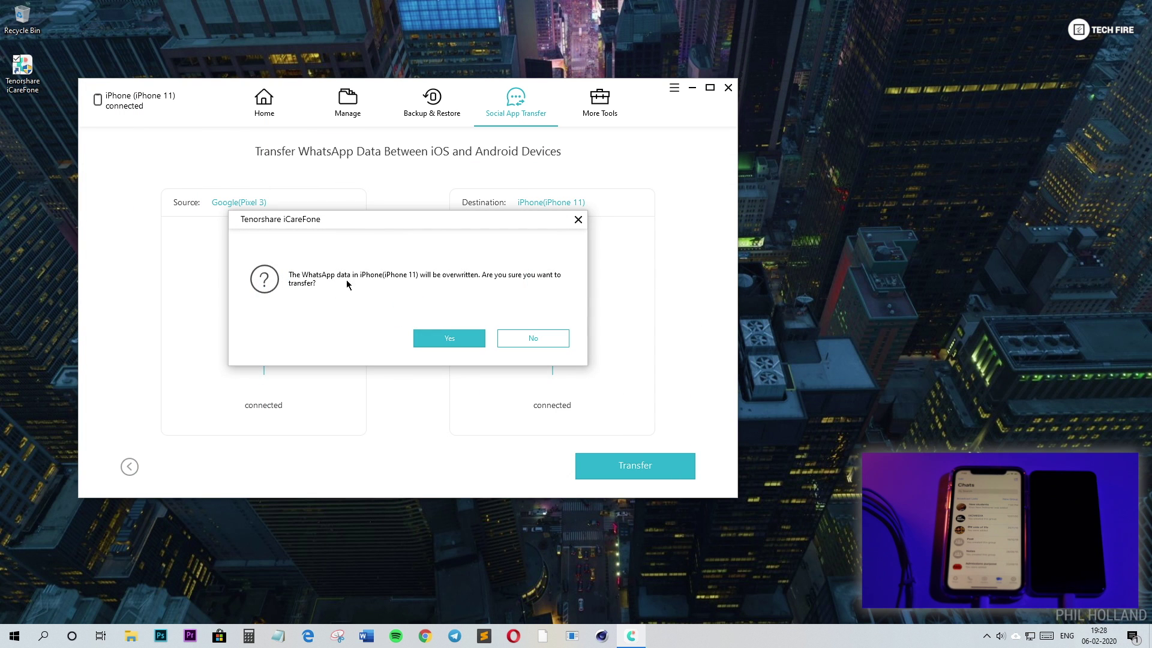
click(463, 343)
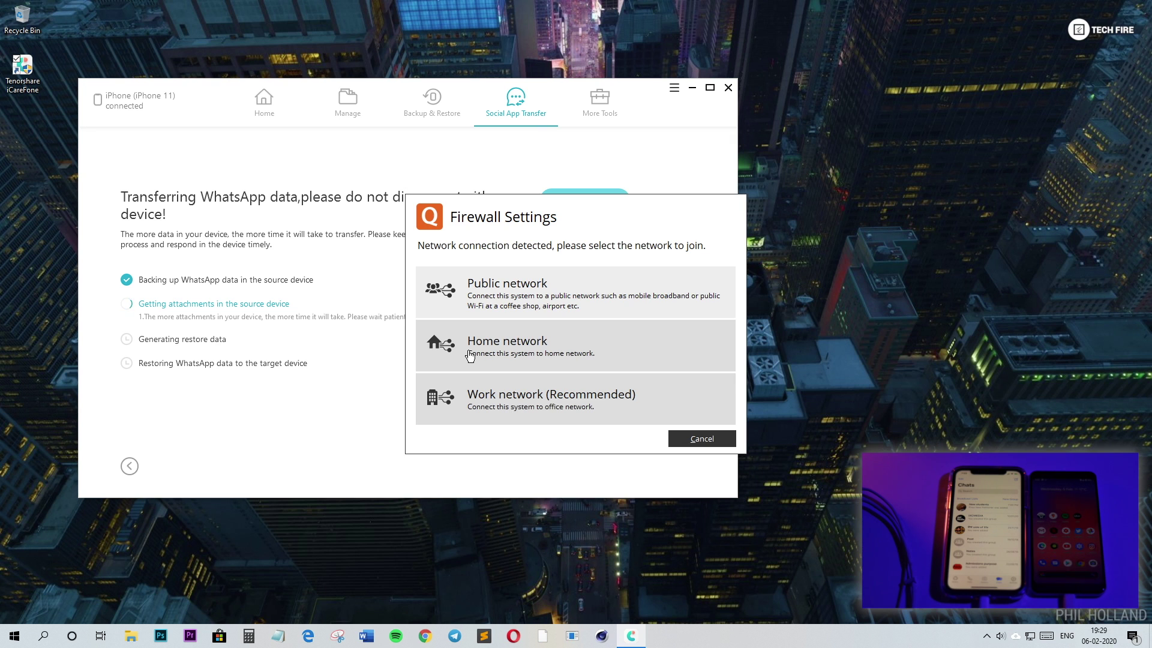
- Choose a network option in the Firewall Settings dialog so the transfer continues
click(491, 297)
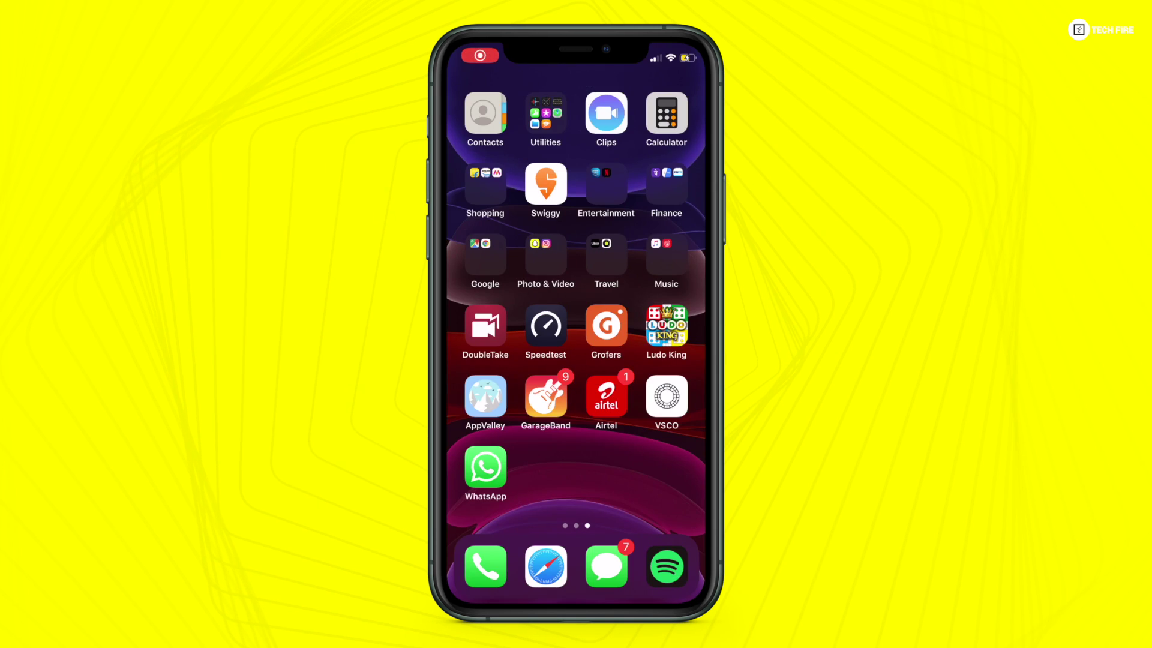
- Back up the iPhone WhatsApp chats to iCloud (763 MB), then open Account settings
click(485, 466)
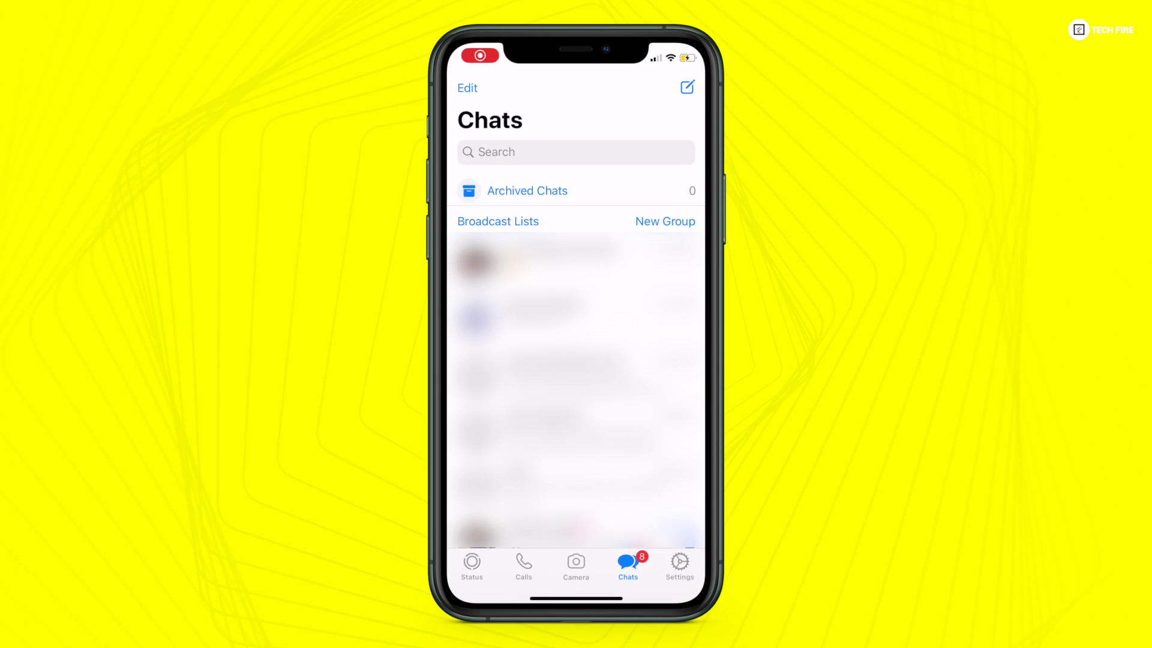
click(679, 566)
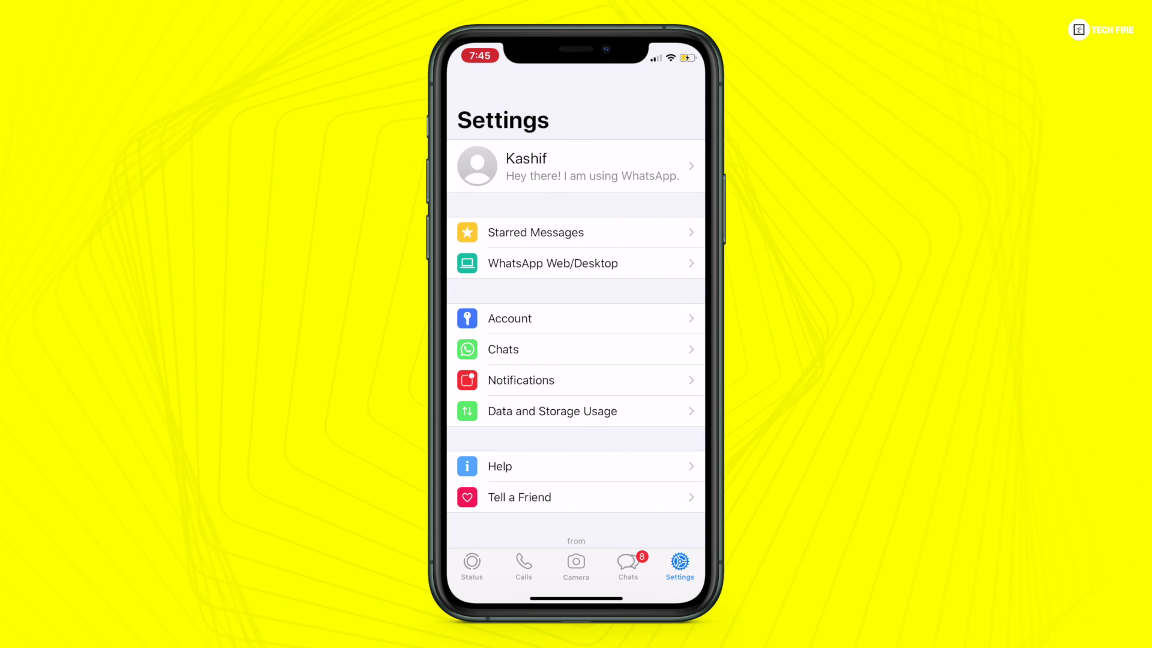
click(504, 349)
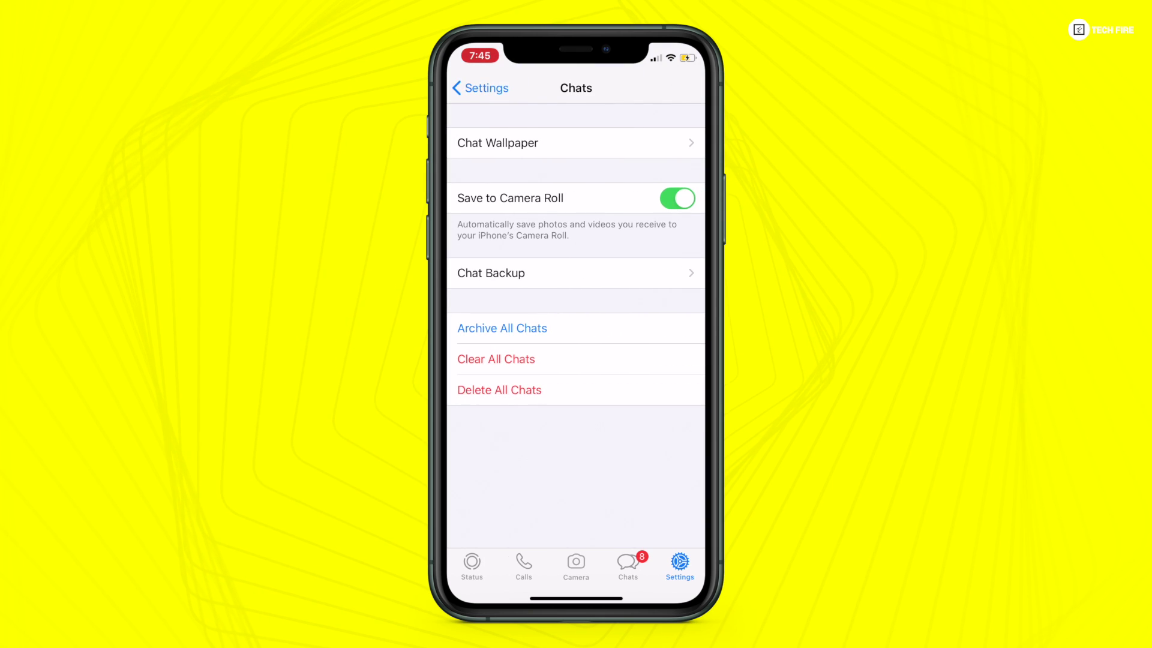
click(491, 273)
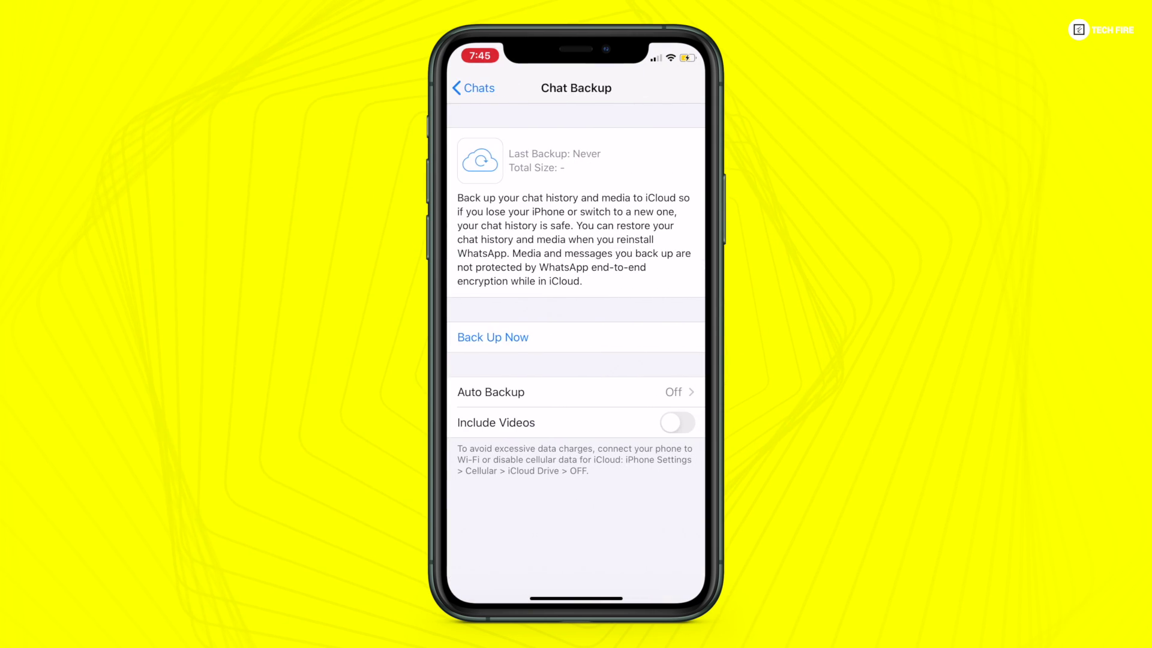
click(497, 336)
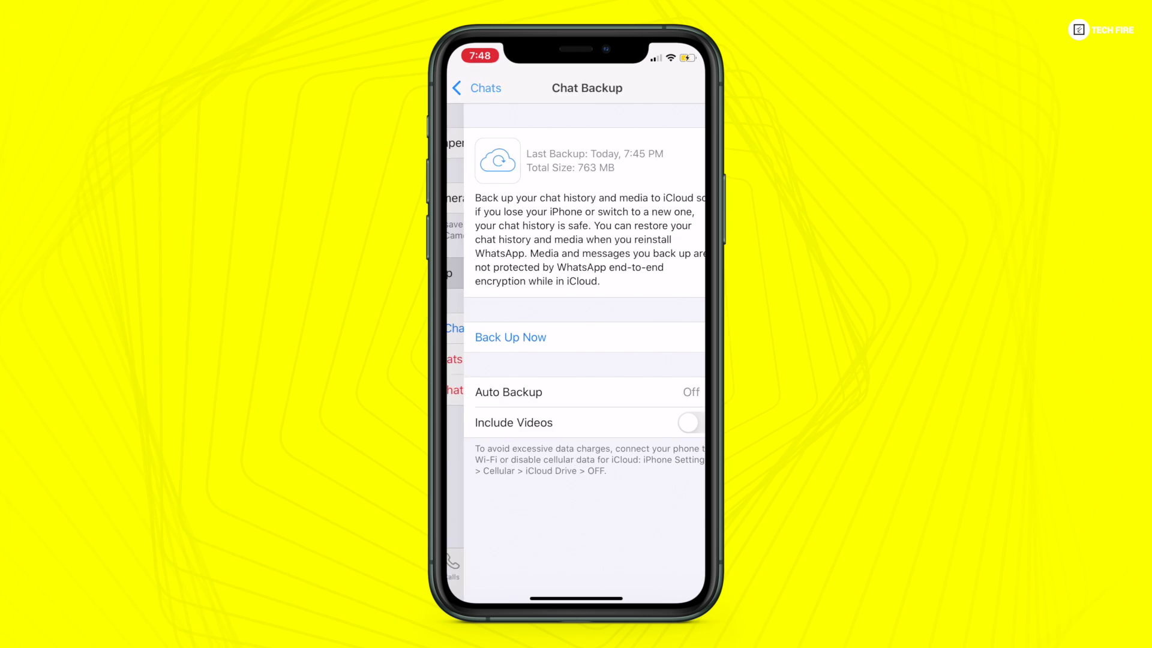
click(472, 87)
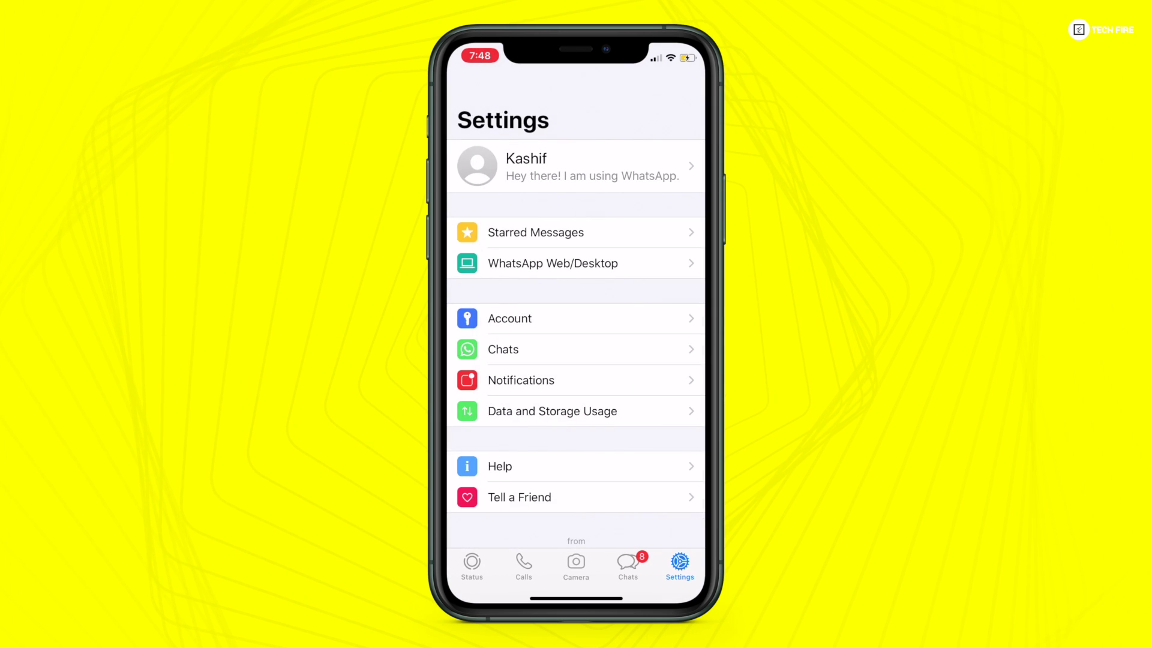
click(510, 319)
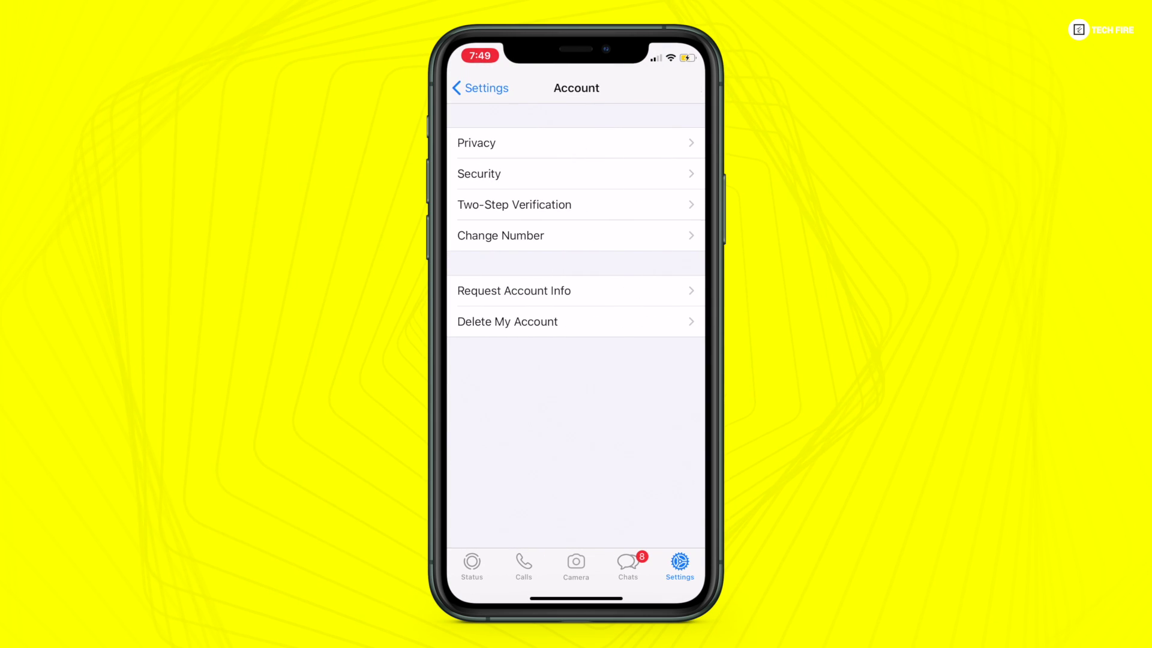
- Enter the old and new numbers under Change Number and switch on Notify Contacts
click(500, 235)
click(681, 87)
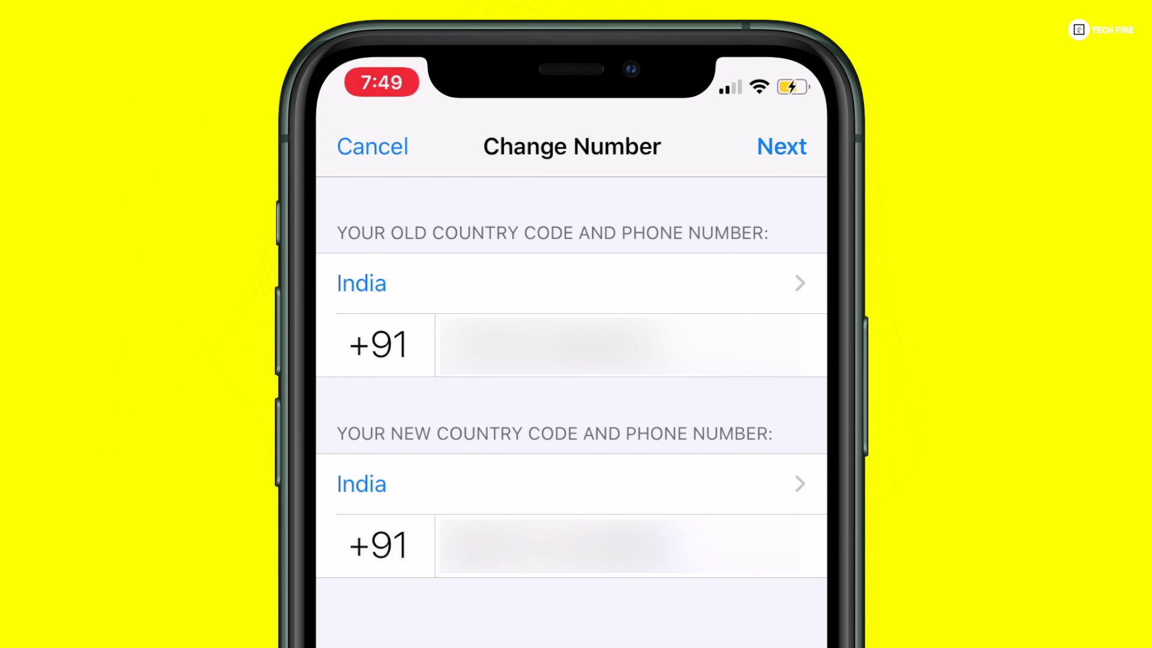
click(781, 146)
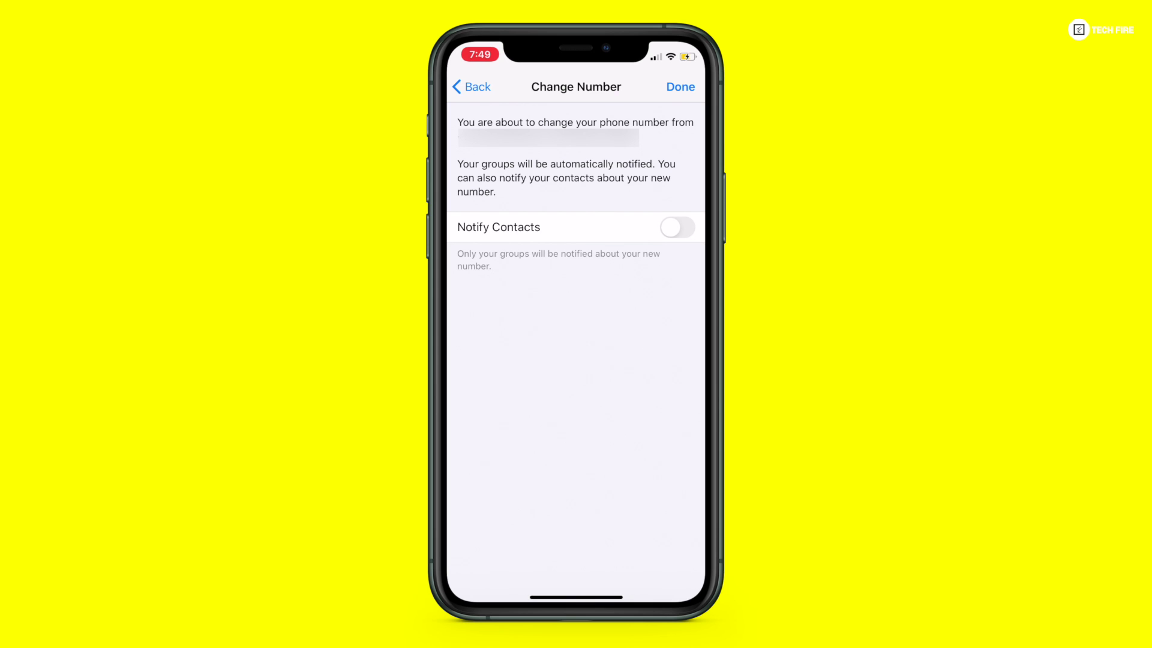
click(676, 227)
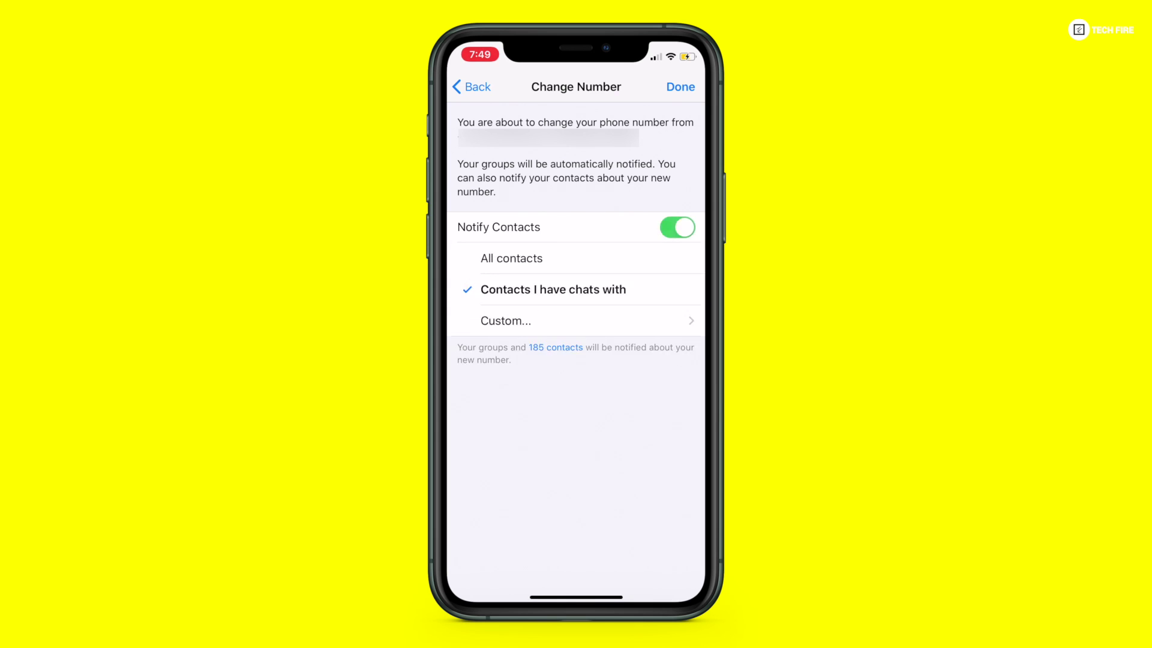